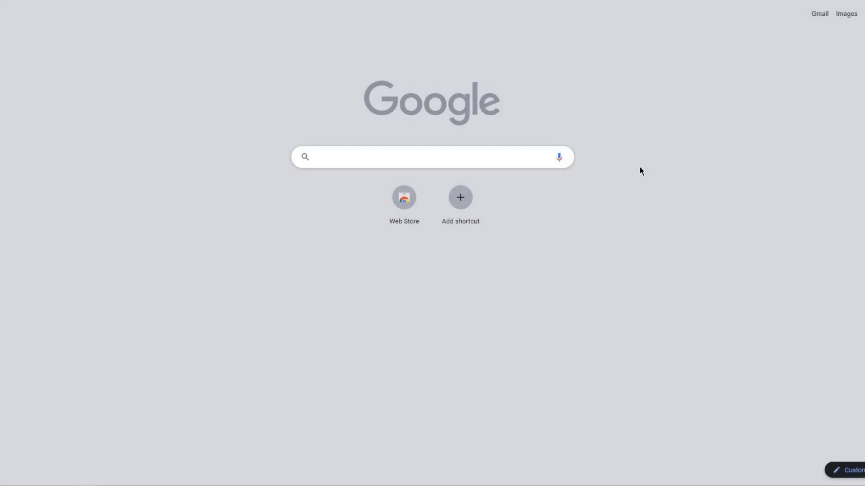
Search Google for "autodesk student access" and open the Autodesk Education & Student Access page.
type("autodesk")
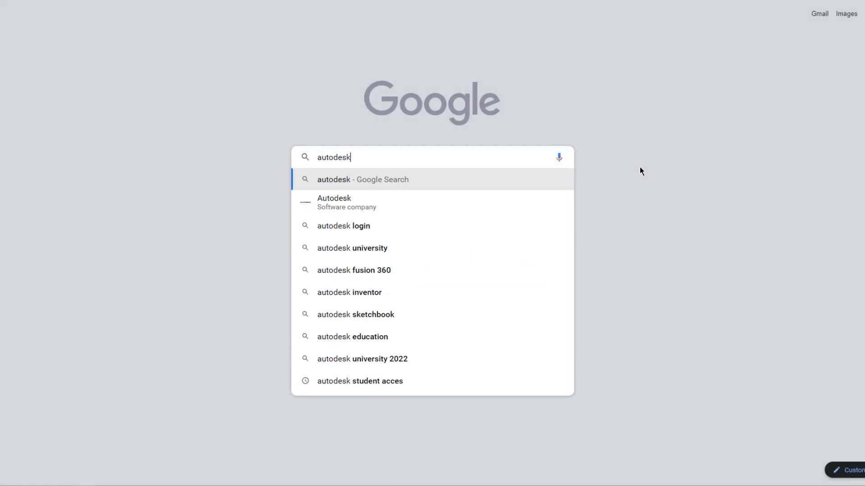
type(" student access")
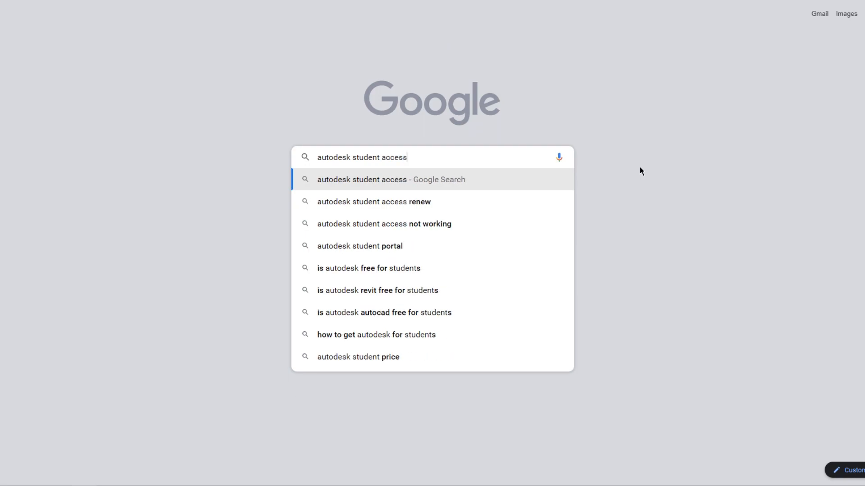
key("Return")
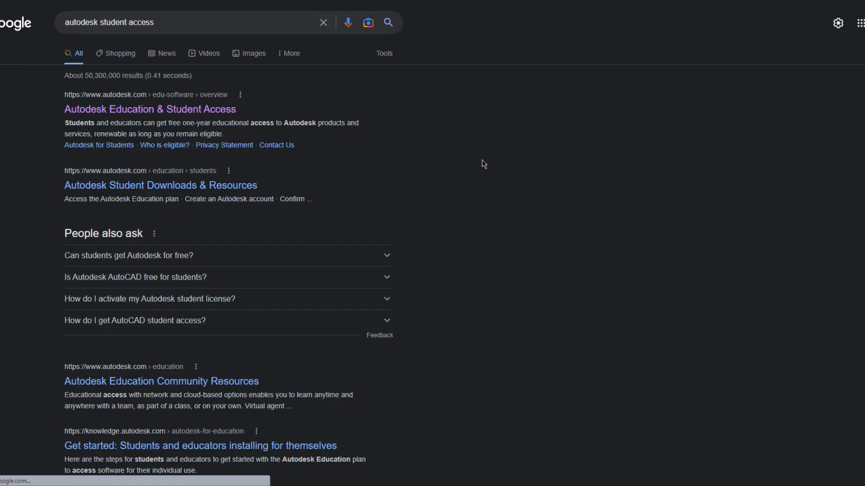
left_click(221, 112)
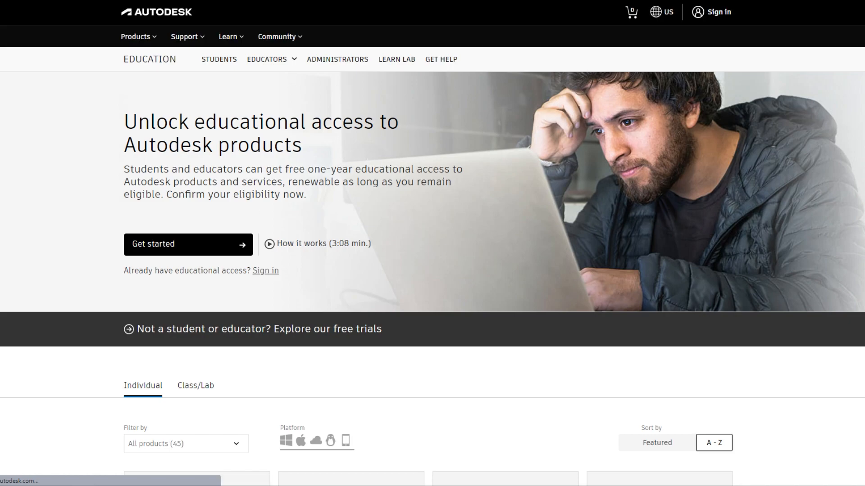
Browse the list of individual Autodesk products offered with educational access.
scroll(433, 243, "down", 5)
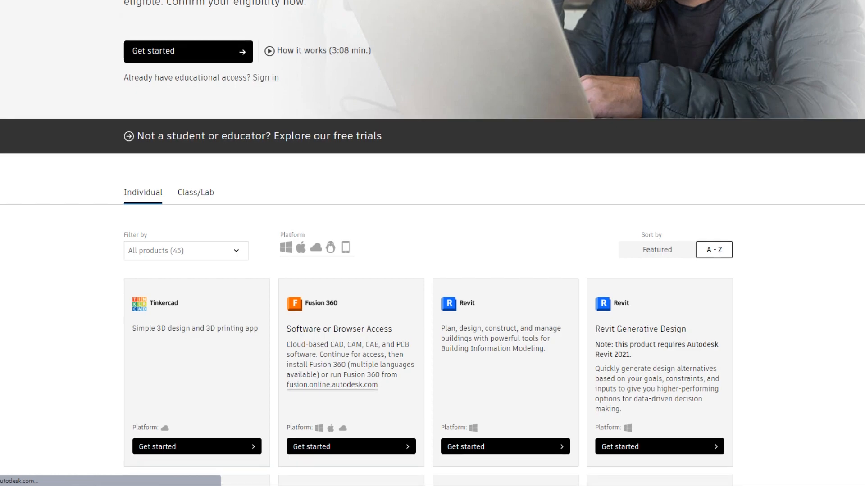
scroll(432, 243, "down", 5)
scroll(432, 243, "down", 6)
scroll(432, 243, "down", 10)
scroll(432, 243, "down", 8)
scroll(432, 243, "down", 2)
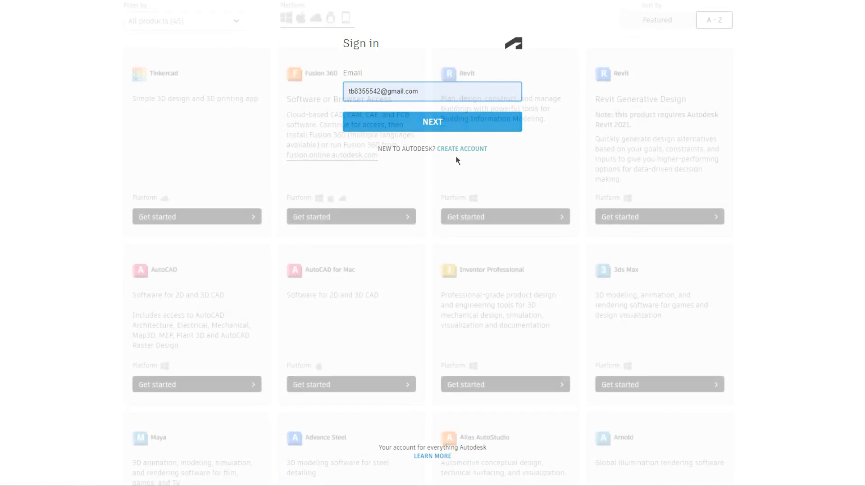
scroll(432, 243, "down", 8)
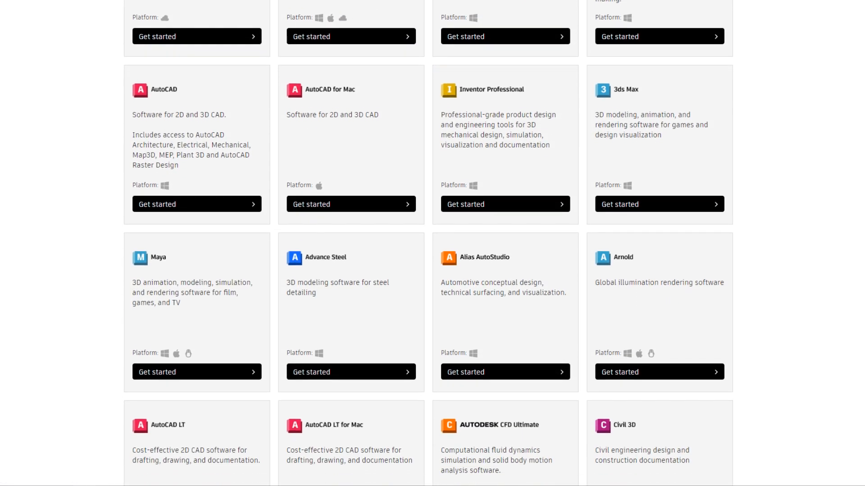
scroll(433, 243, "down", 6)
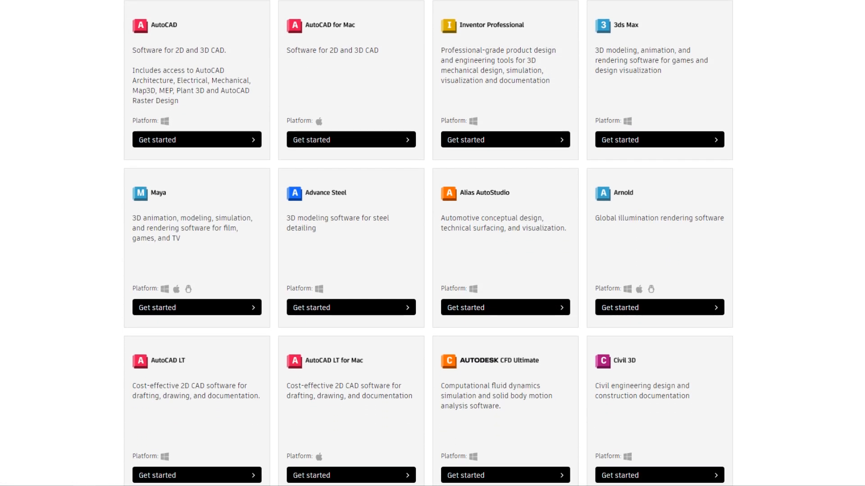
scroll(432, 244, "down", 9)
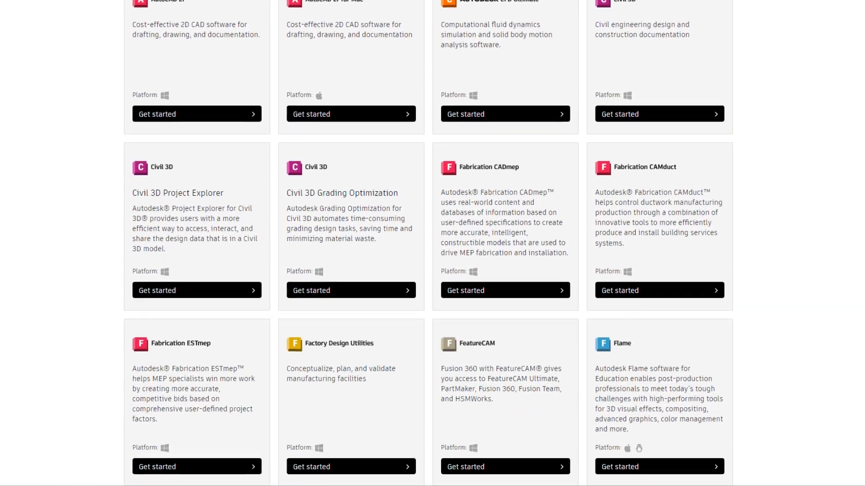
scroll(432, 243, "down", 6)
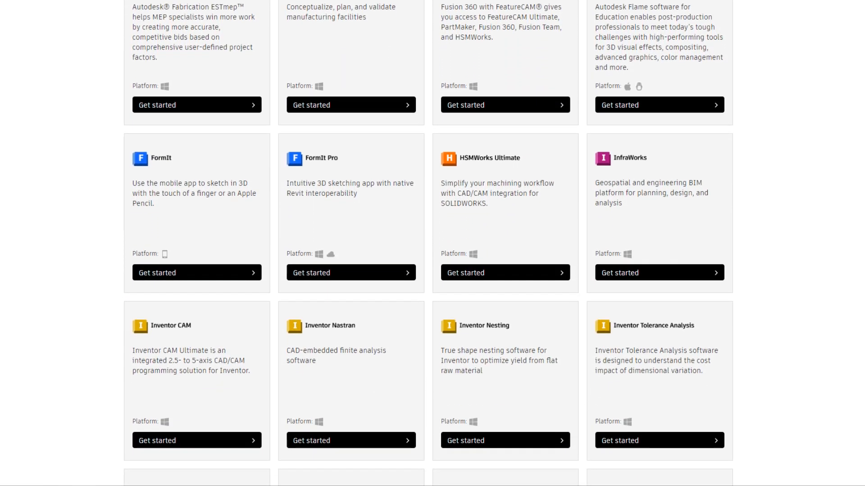
scroll(432, 243, "down", 2)
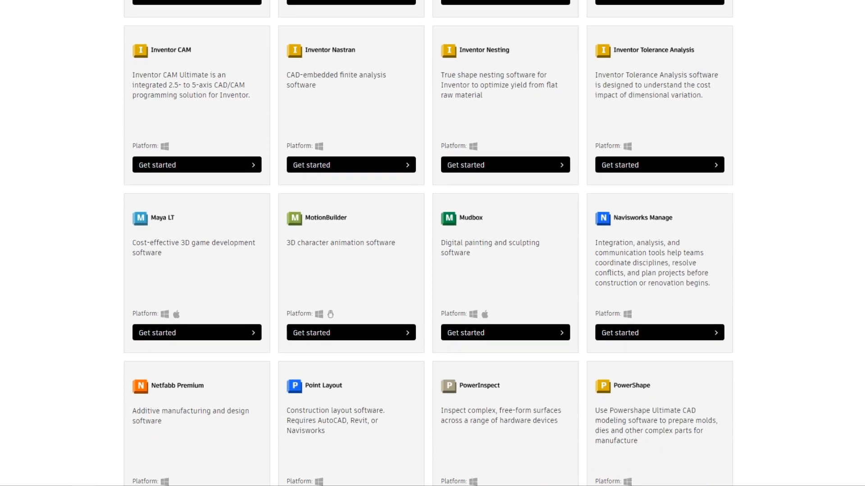
scroll(689, 171, "down", 1)
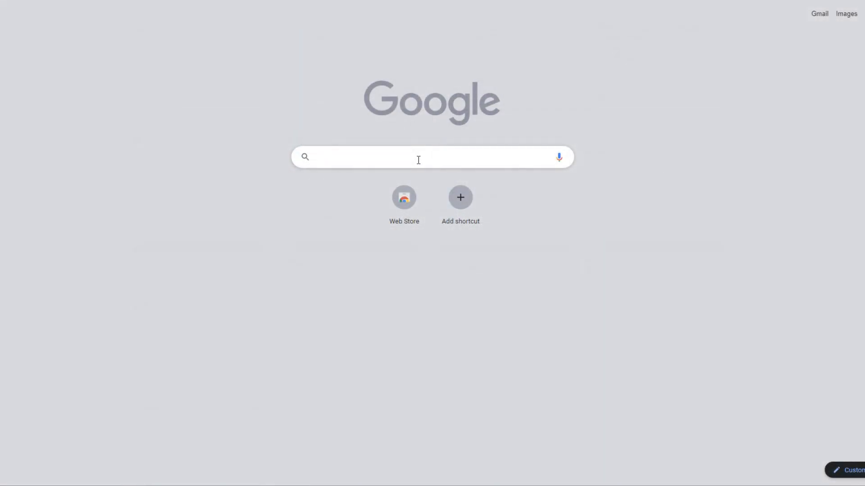
Go to Blender.org and open the site's Download page.
type("Blender")
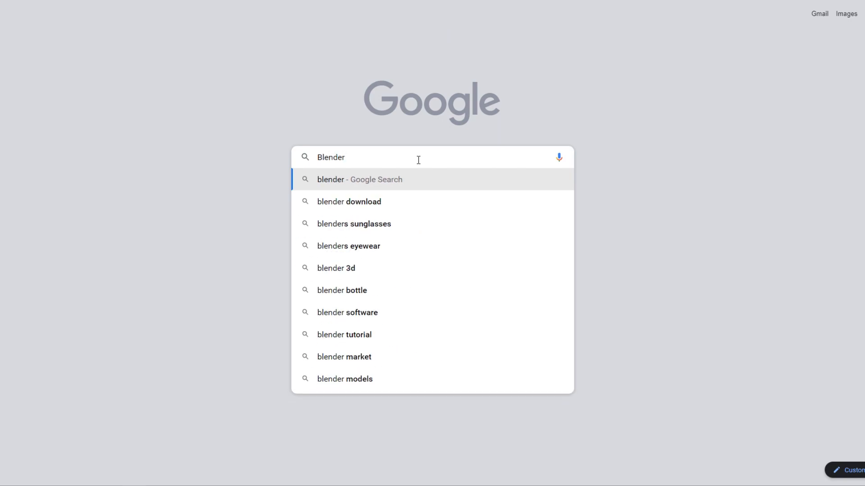
type(".org")
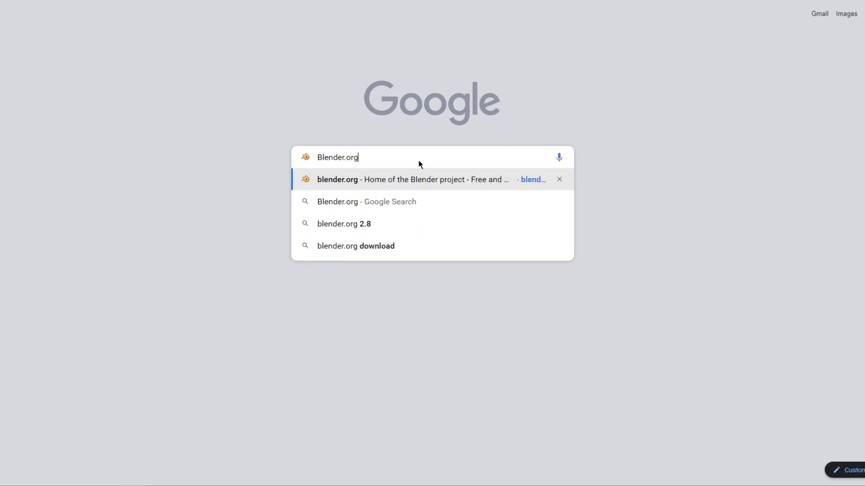
key("Return")
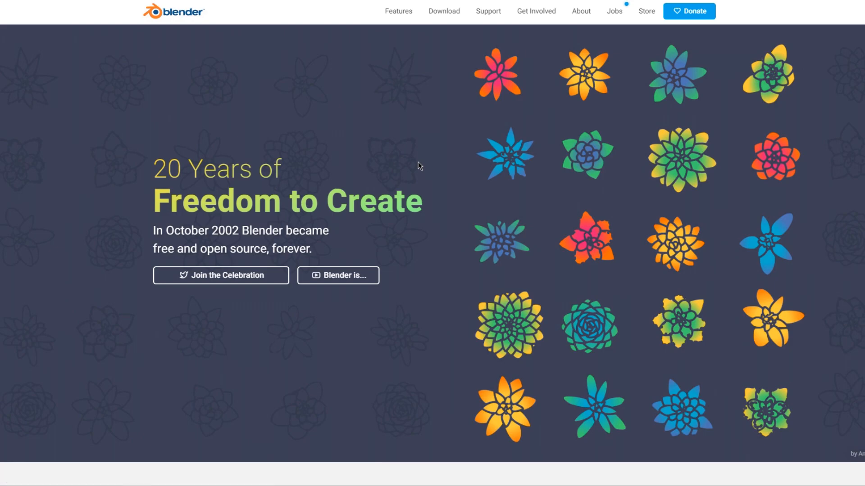
left_click(452, 15)
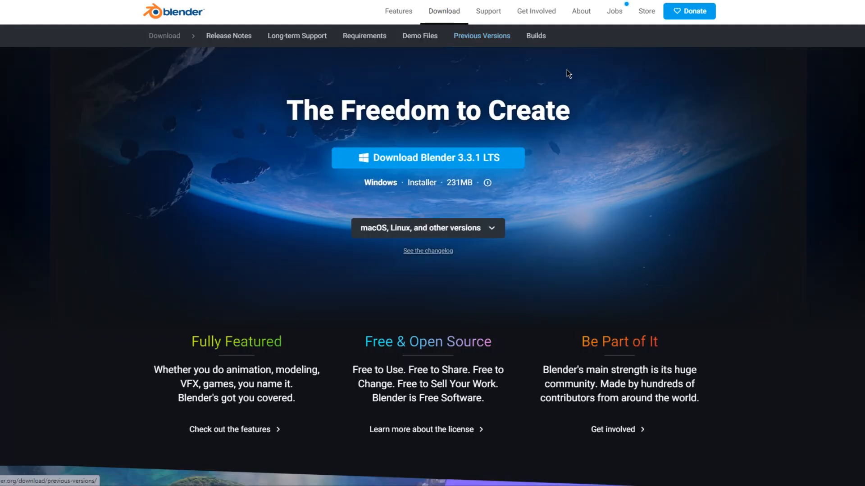
Look through the Blender download page, from the installer down to the experimental builds and back.
scroll(432, 265, "down", 3)
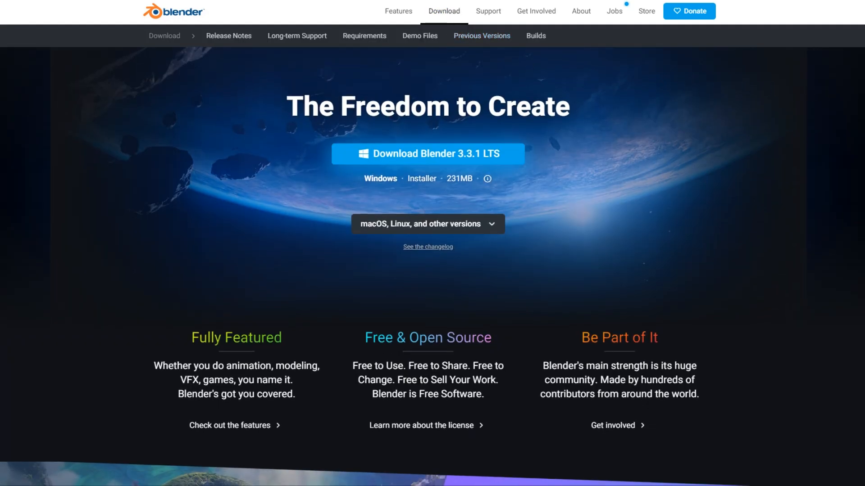
scroll(432, 266, "down", 4)
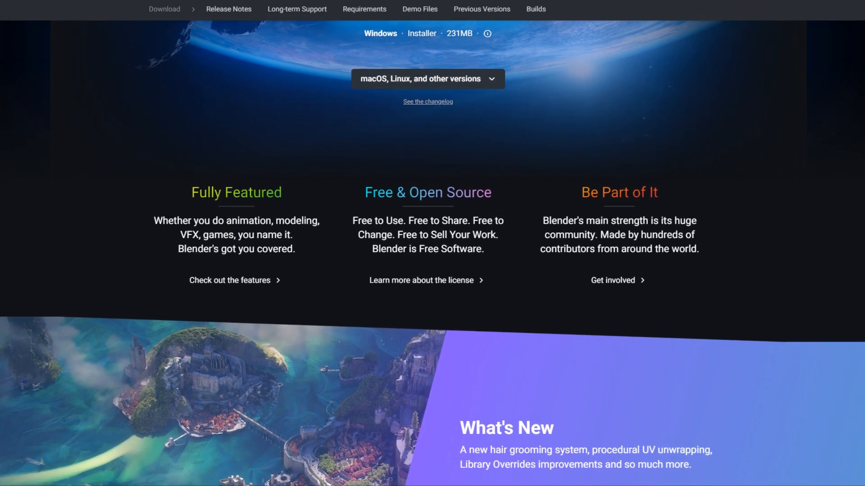
scroll(432, 265, "down", 5)
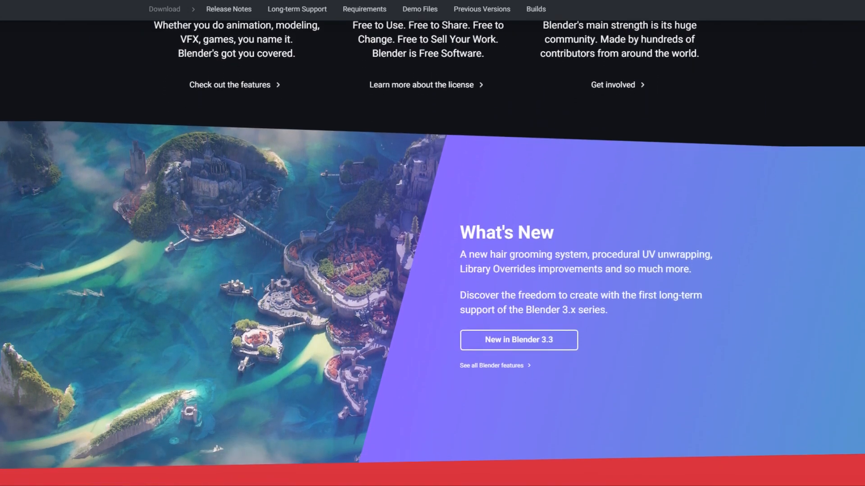
scroll(432, 265, "down", 5)
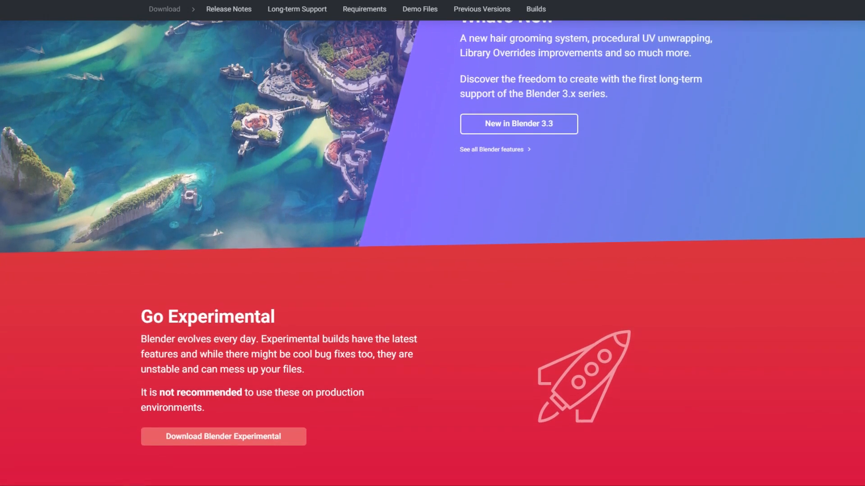
scroll(432, 266, "down", 1)
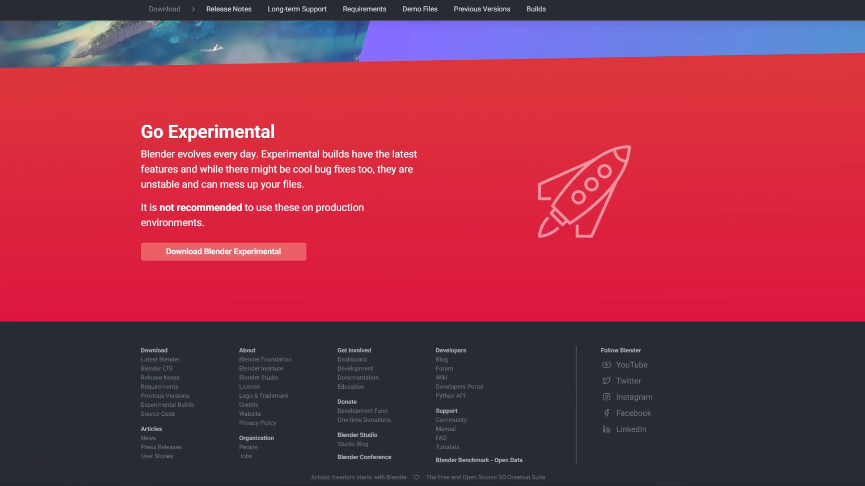
scroll(432, 265, "up", 15)
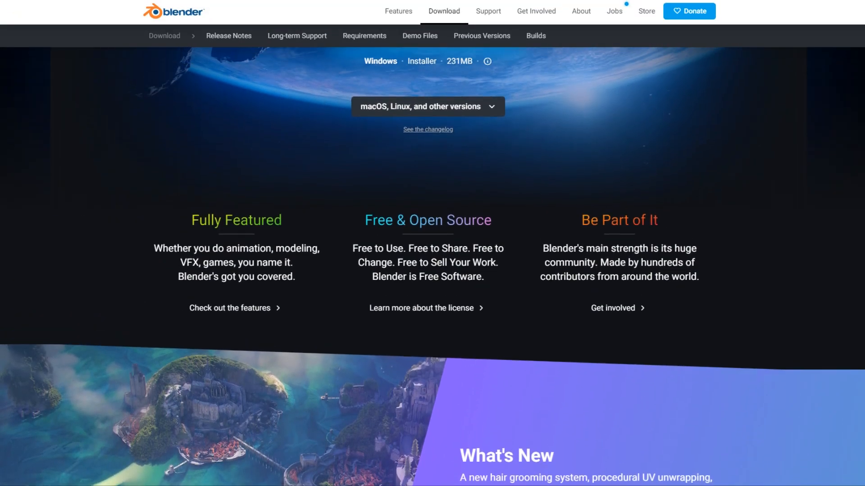
scroll(433, 266, "up", 2)
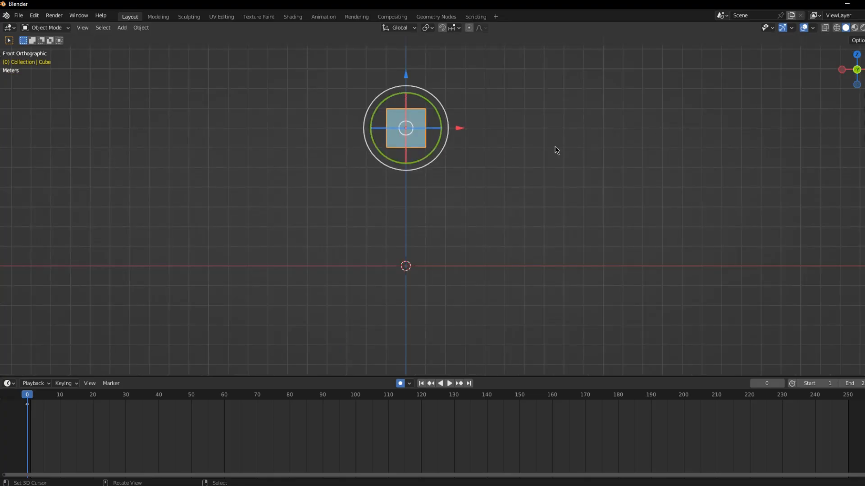
In Blender, lower the cube from its raised position onto the ground at frame 10.
scroll(540, 164, "up", 1)
key("space")
key("space")
left_click_drag(401, 67, 410, 209)
Move the cube's landing keyframe to frame 7 and play back the fall to check its timing.
left_click_drag(59, 405, 57, 408)
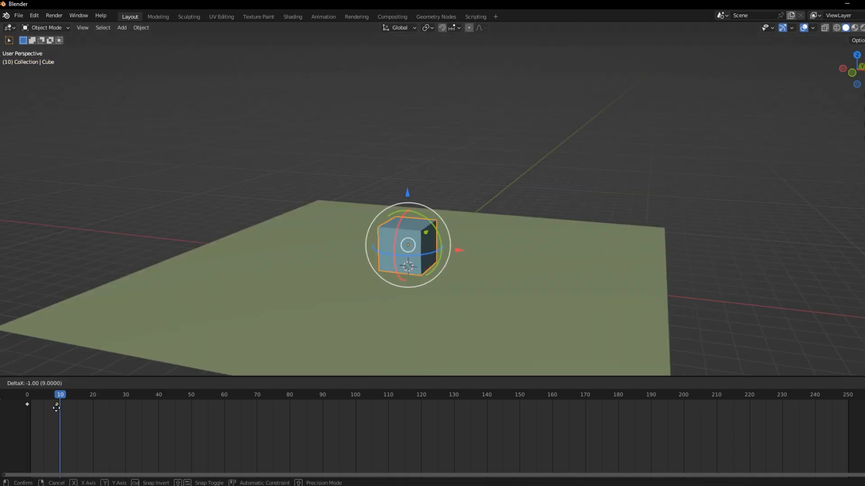
left_click(50, 411)
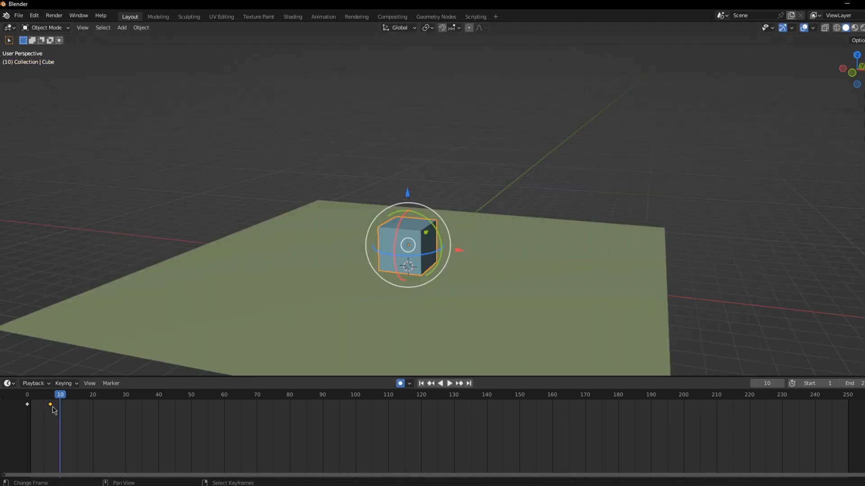
left_click(51, 399)
key("space")
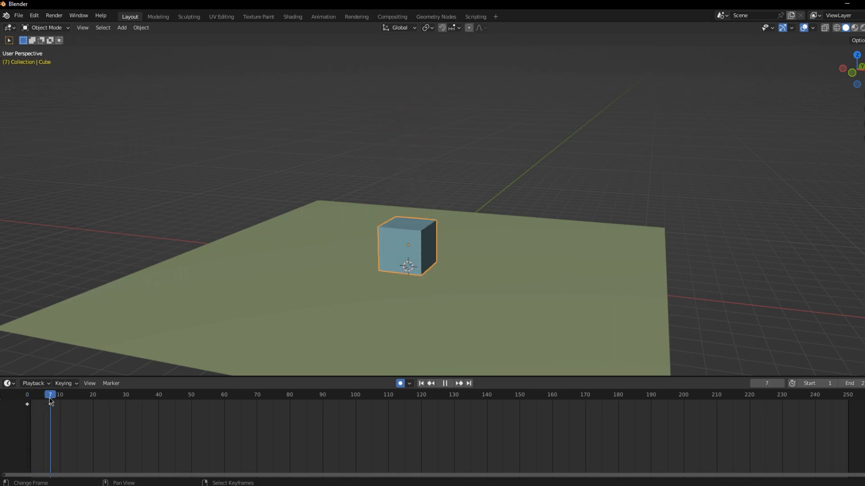
key("Escape")
left_click(450, 383)
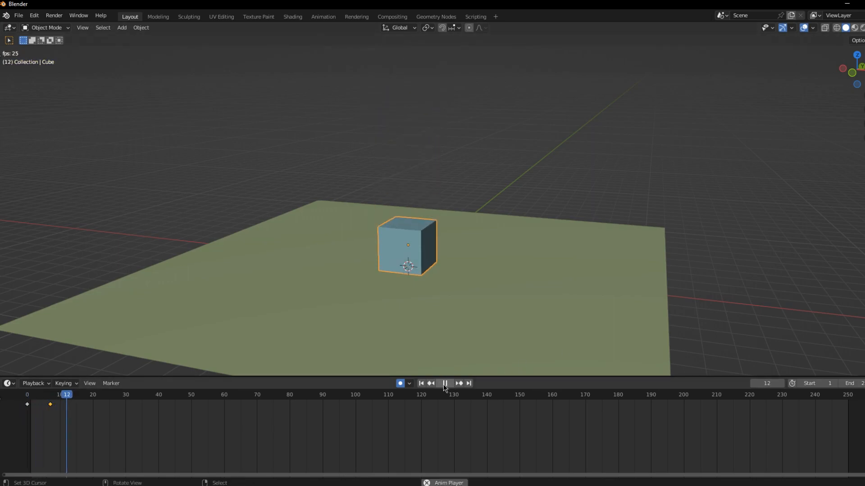
left_click(422, 386)
left_click(422, 386)
left_click(445, 385)
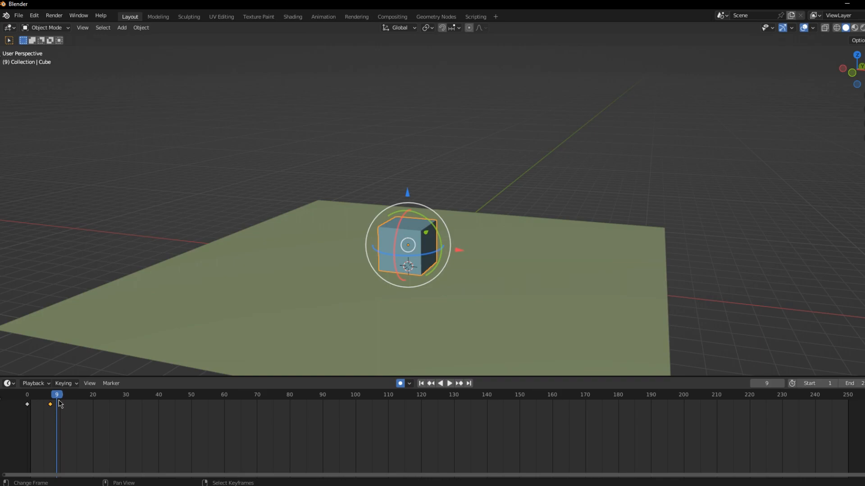
Speed up the cube's fall by moving its landing keyframe to frame 5, checking the timing with playback.
right_click_drag(49, 408, 46, 408)
left_click_drag(55, 404, 27, 403)
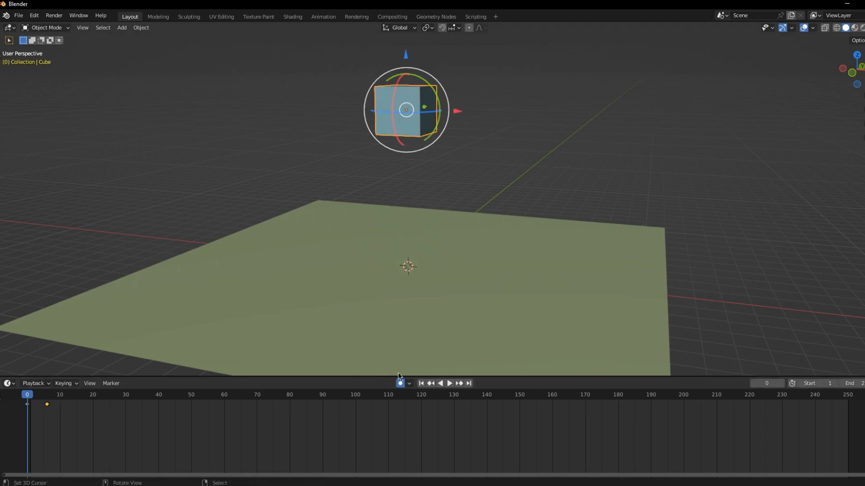
left_click(449, 383)
left_click(423, 385)
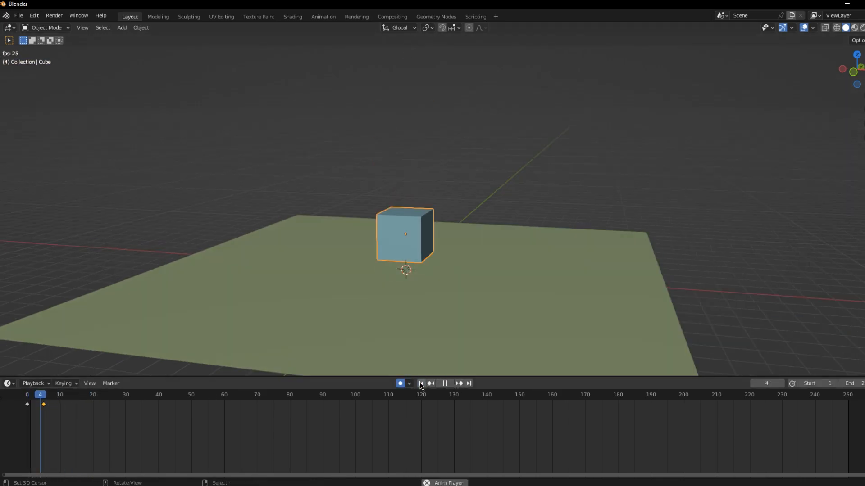
left_click(422, 385)
left_click(421, 385)
key("space")
left_click_drag(47, 415, 28, 405)
key("space")
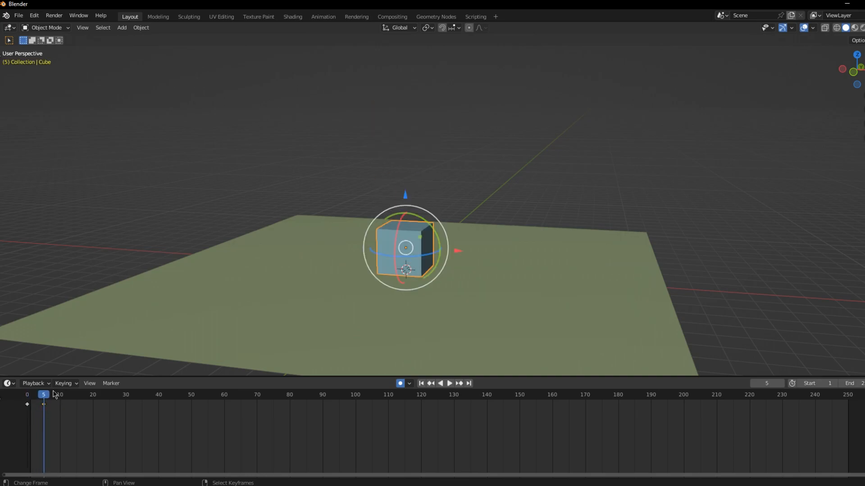
key("space")
key("space")
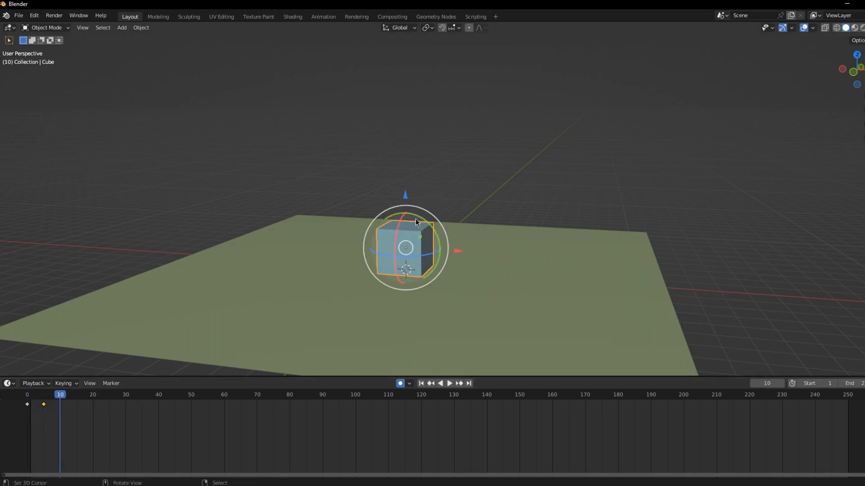
Pose the cube slightly raised and tilted at frame 10, move that keyframe to frame 7, and check the bounce in playback.
key("g")
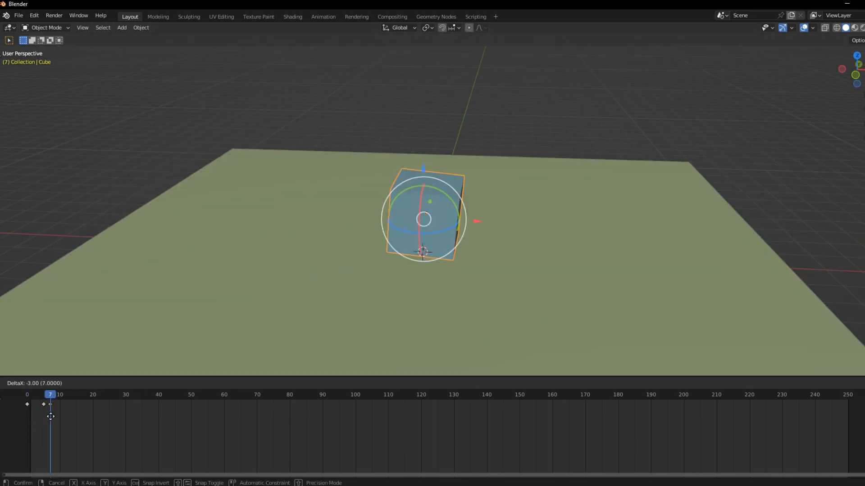
left_click(50, 416)
key("space")
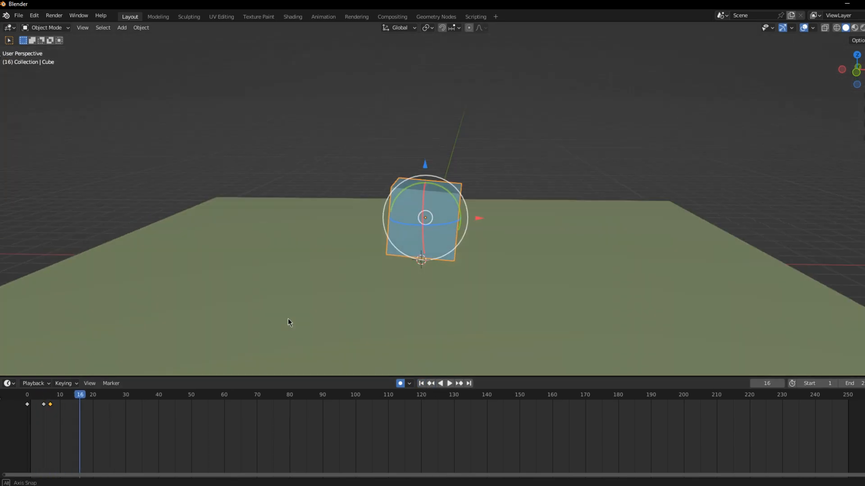
key("space")
key("space")
key("KP_1")
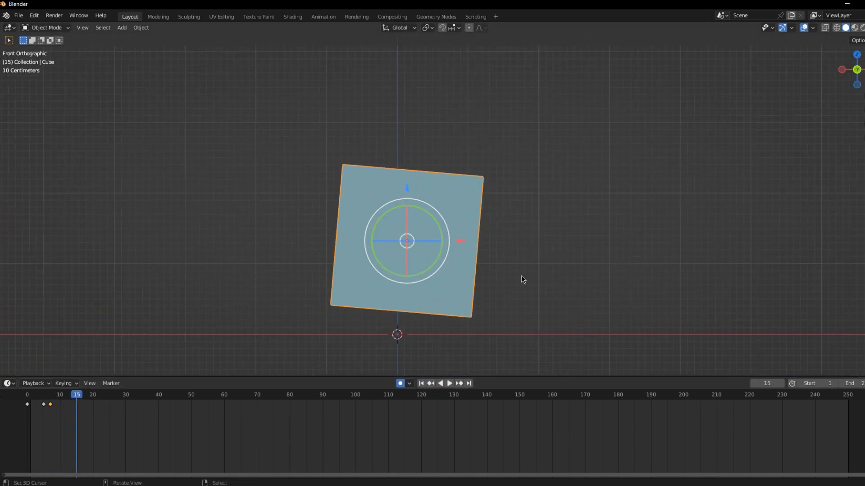
Shift the cube and settle it flat on the ground at frame 15, and check the landing in playback.
left_click_drag(459, 241, 548, 242)
left_click_drag(451, 216, 361, 262, "shift")
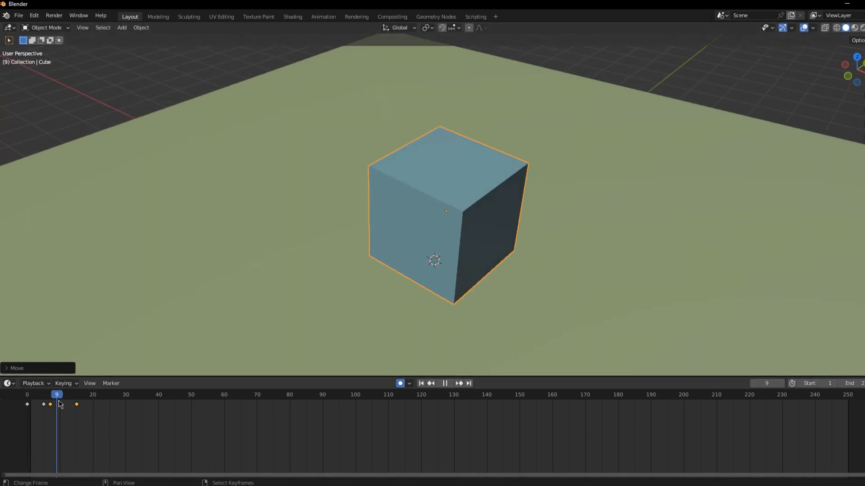
left_click_drag(49, 400, 28, 400)
middle_click_drag(369, 316, 405, 292)
left_click(449, 383)
middle_click_drag(427, 349, 453, 330)
left_click(447, 383)
Shorten the cube's settling motion by moving its last keyframe to frame 9, checking the timing with playback.
left_click_drag(79, 396, 27, 396)
left_click(76, 404)
left_click(449, 384)
left_click(449, 384)
right_click_drag(61, 406, 58, 406)
left_click_drag(38, 418, 27, 417)
left_click(449, 384)
left_click(450, 385)
Replace the cube's bounce pose at frame 7 with a lower, less tilted one in front view.
middle_click_drag(481, 298, 485, 265)
left_click(48, 400)
left_click_drag(47, 400, 51, 403)
right_click(49, 404)
key("Delete")
key("KP_1")
middle_click_drag(495, 256, 497, 244, "shift")
left_click_drag(414, 197, 418, 162, "shift")
left_click_drag(428, 216, 471, 248, "shift")
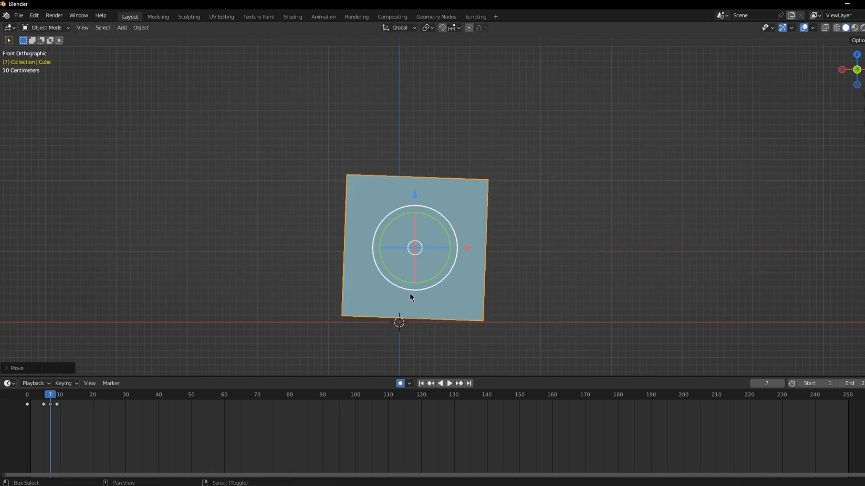
Play back the animation from the start to check the reduced bounce in perspective view.
middle_click_drag(361, 287, 431, 283)
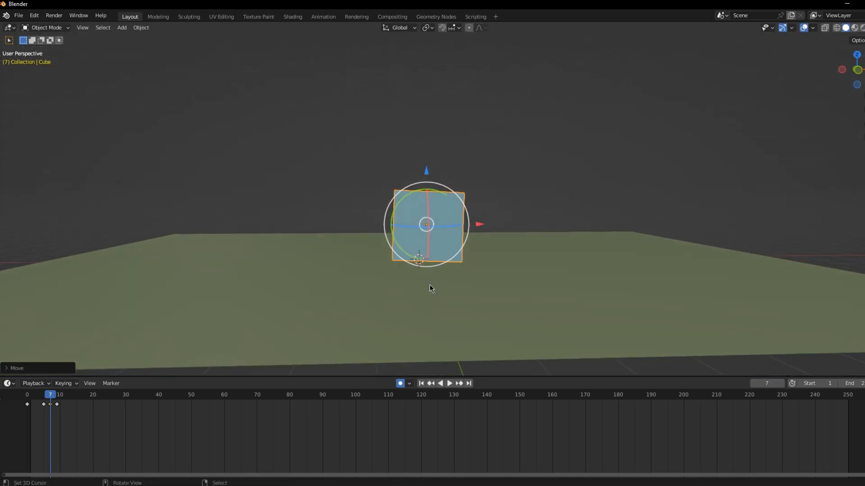
left_click_drag(51, 407, 13, 408)
middle_click_drag(144, 371, 449, 387)
left_click(449, 383)
left_click(449, 383)
left_click(422, 383)
left_click(423, 383)
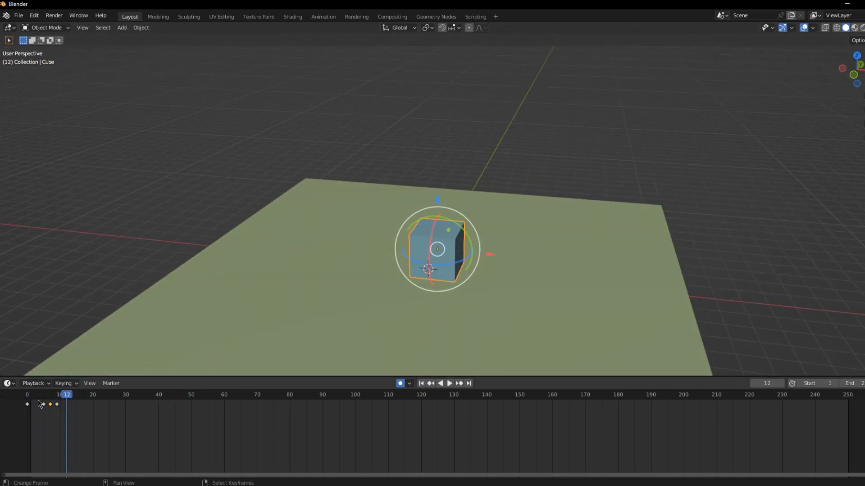
Move the cube's bounce keyframe to frame 6 and play the fall from the start.
scroll(285, 431, "up", 5)
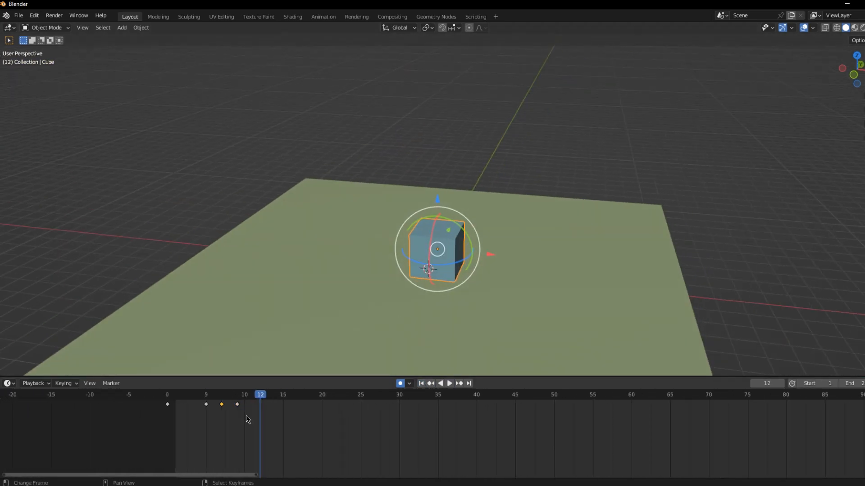
right_click_drag(221, 405, 214, 405)
left_click(167, 401)
left_click(451, 384)
left_click(420, 384)
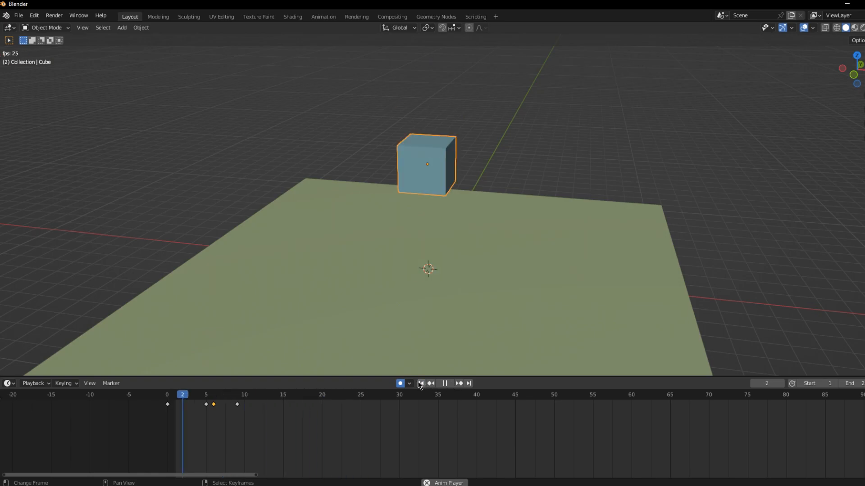
key("space")
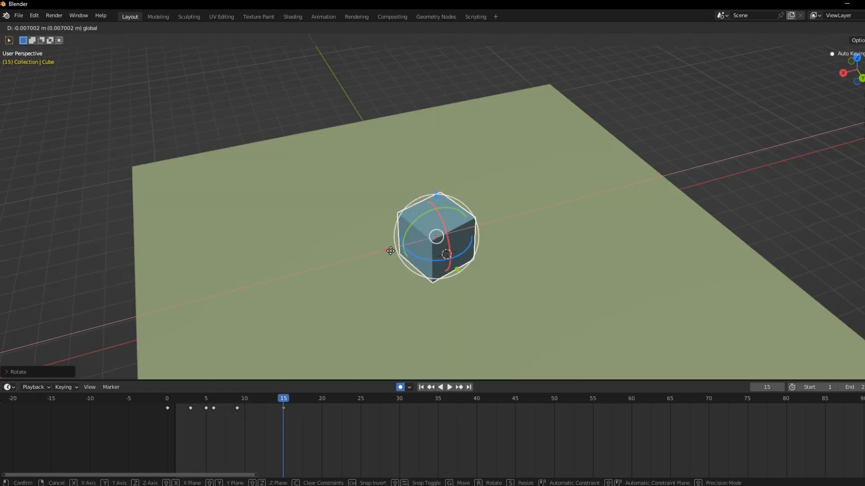
Slide the cube slightly along the ground at frame 15 and start playback from the beginning.
left_click_drag(456, 271, 456, 271)
middle_click_drag(458, 272, 606, 252)
key("shift+Left")
left_click(449, 387)
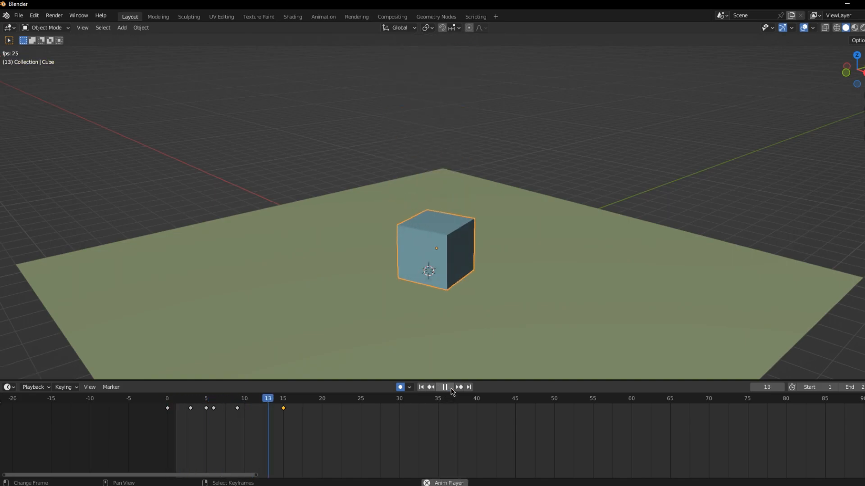
Replay the fall and bounce repeatedly from several viewing angles to check the motion.
middle_click_drag(470, 347, 539, 321)
left_click(422, 387)
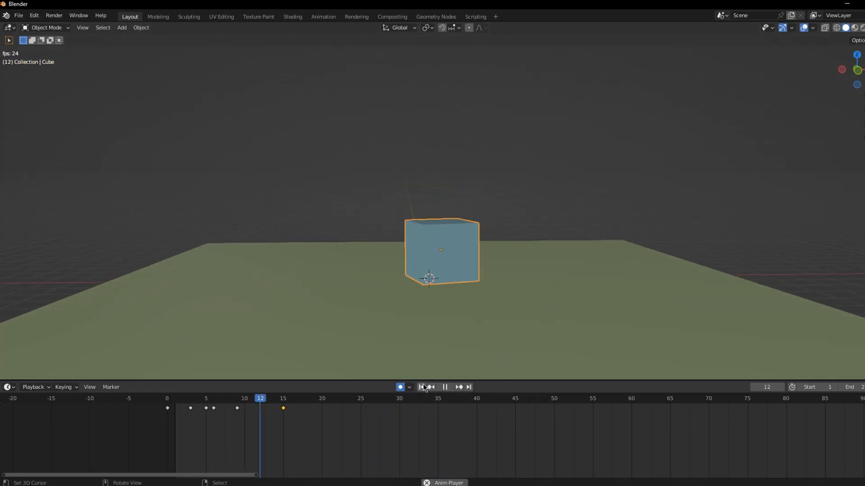
middle_click_drag(440, 372, 425, 385)
left_click(422, 388)
left_click(422, 388)
middle_click_drag(424, 384, 495, 310)
left_click(422, 387)
left_click(422, 387)
left_click(421, 387)
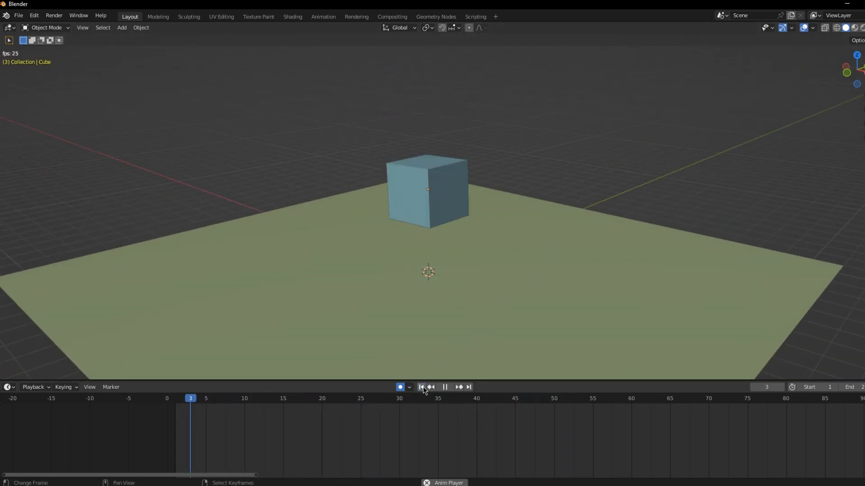
left_click(422, 387)
left_click(422, 387)
key("space")
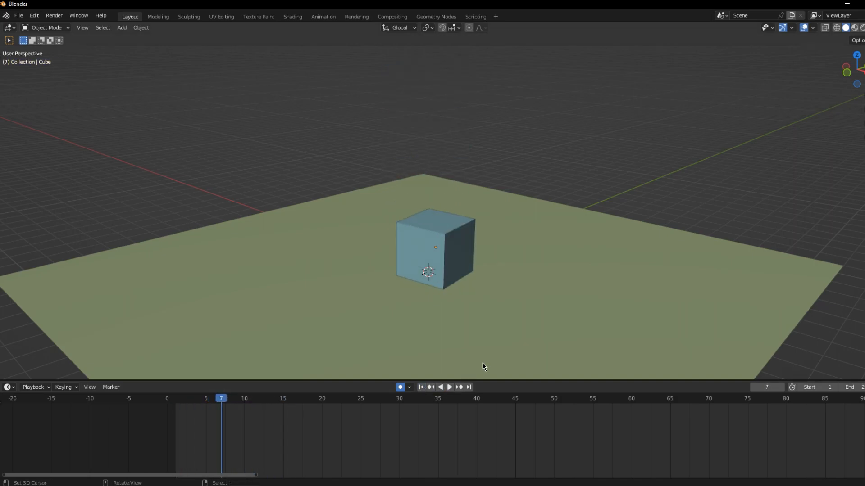
Hide the viewport overlays and replay the cube's fall several times from the start.
left_click(804, 28)
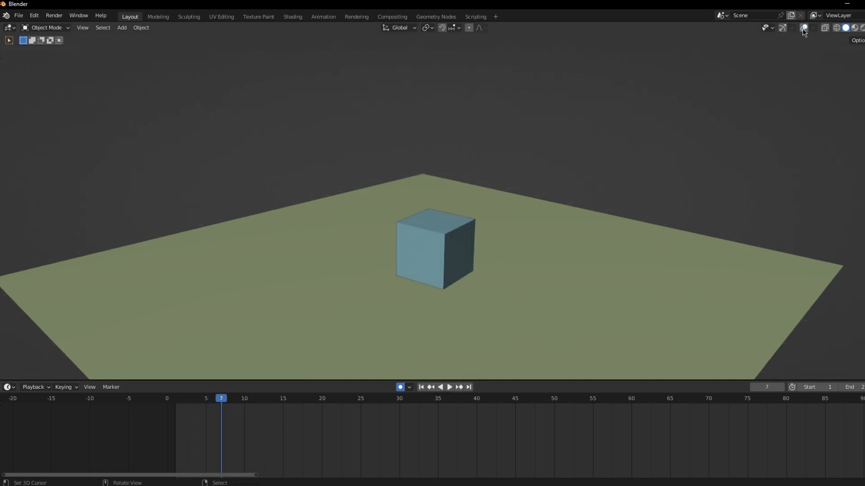
left_click(448, 387)
left_click(421, 388)
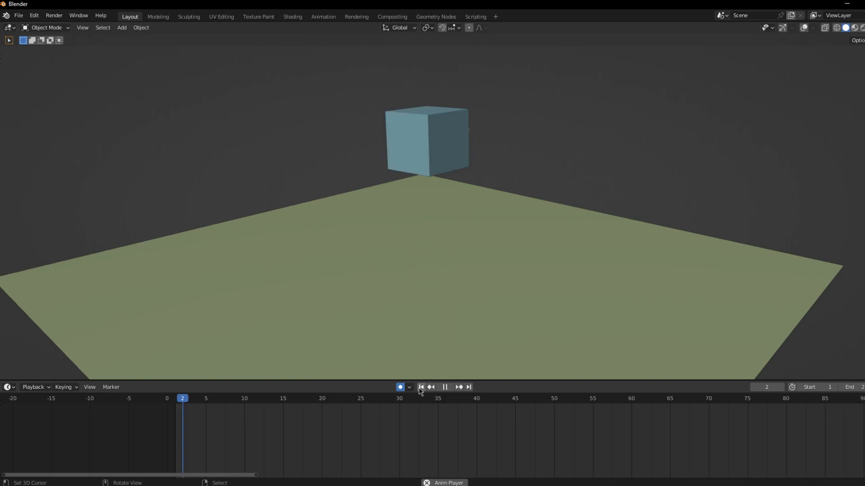
left_click(421, 387)
left_click(421, 387)
left_click(420, 387)
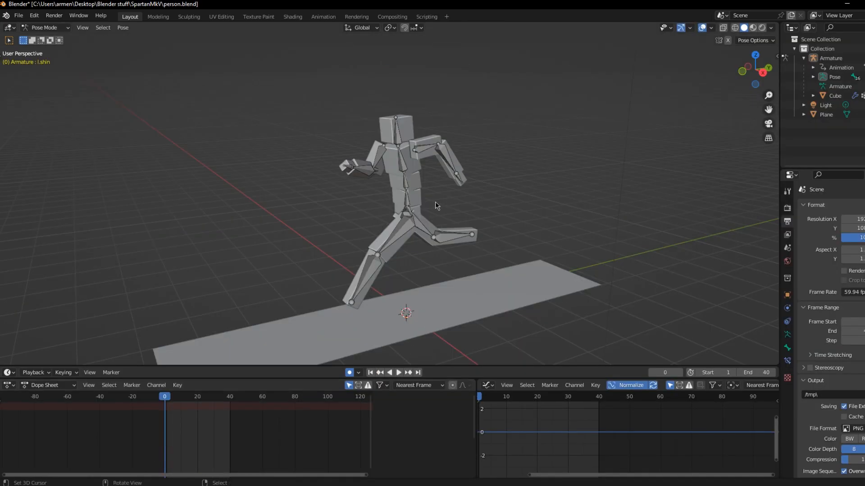
Examine the rigged figure's run cycle in person.blend through playback and scrubbing, finishing with a close view of the pose at frame 0.
middle_click_drag(435, 250, 485, 245)
middle_click_drag(424, 266, 474, 234)
middle_click_drag(455, 177, 448, 196)
key("space")
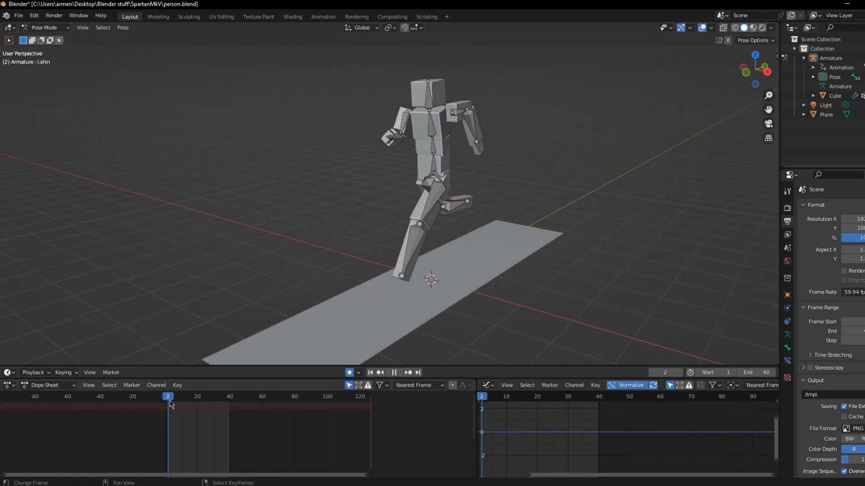
key("space")
left_click_drag(218, 406, 186, 405)
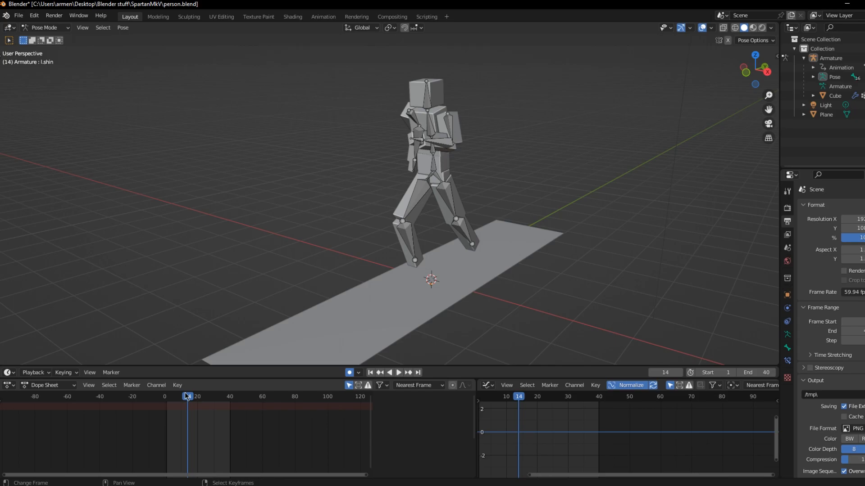
left_click_drag(183, 396, 164, 399)
middle_click_drag(391, 282, 352, 271)
middle_click_drag(464, 219, 401, 196, "shift")
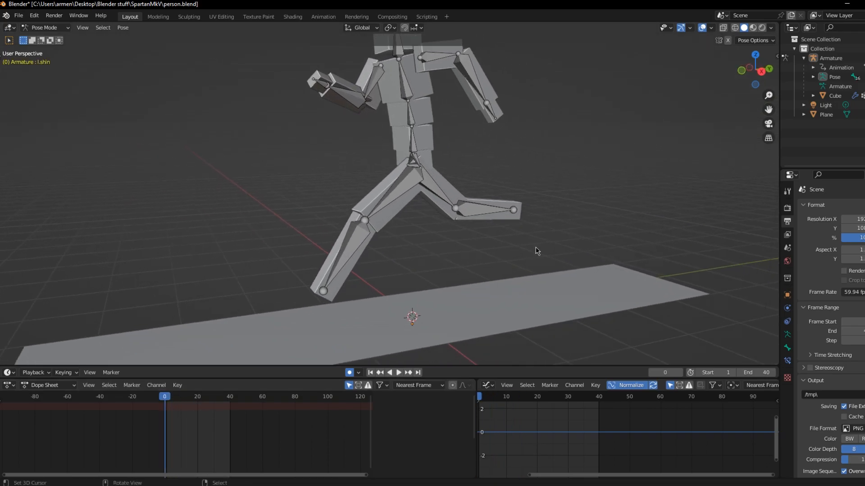